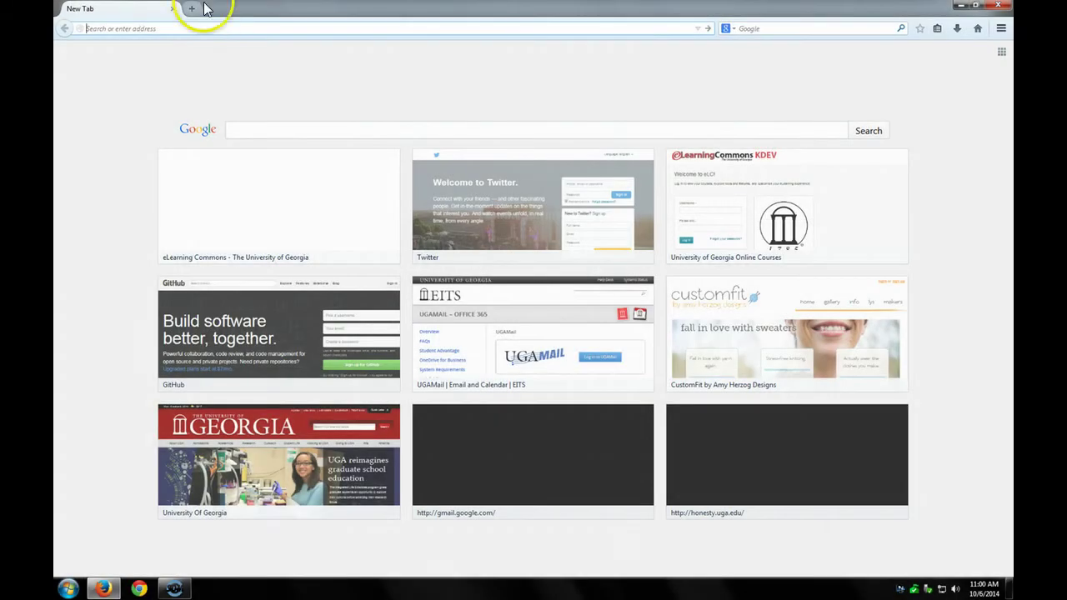
- Go to sitesoft.uga.edu and follow the Respondus link in the Downloads list
{"action": "left_click", "coordinate": [198, 27]}
{"action": "type", "text": "sit"}
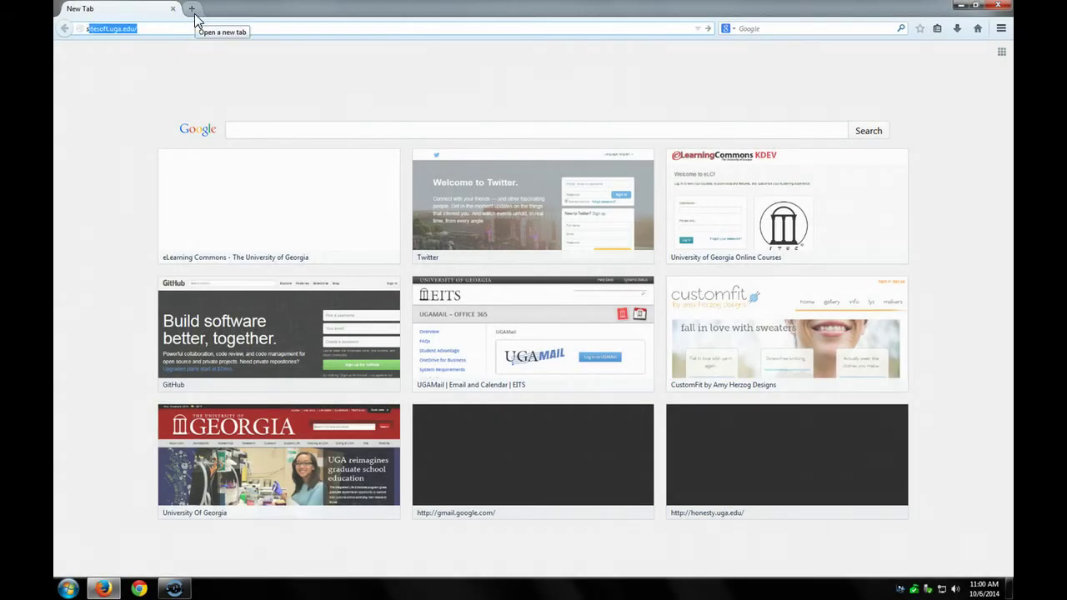
{"action": "type", "text": "esoft.u"}
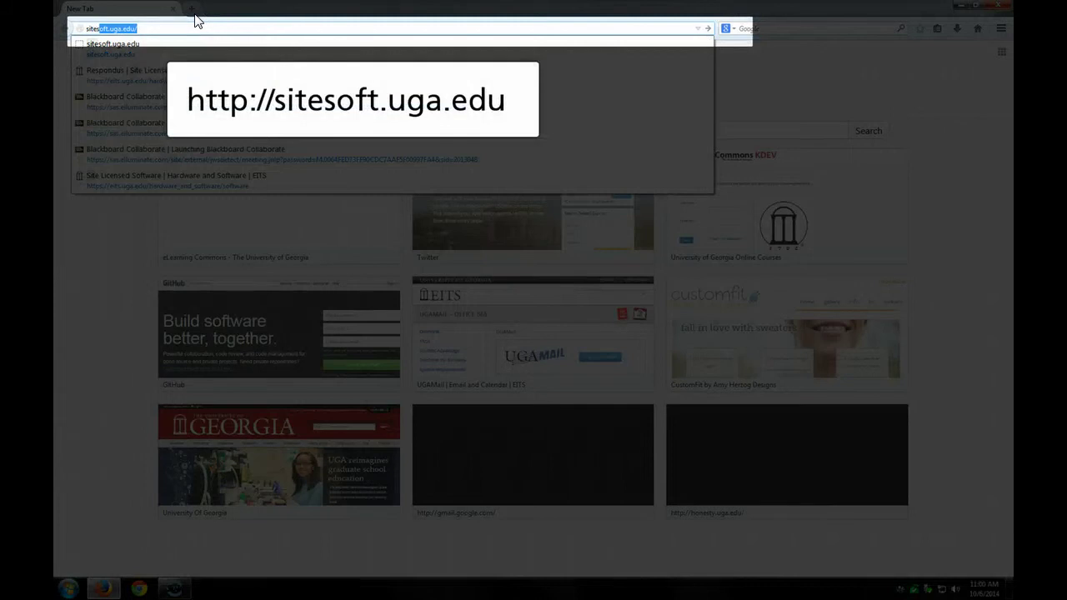
{"action": "type", "text": "ga.edu"}
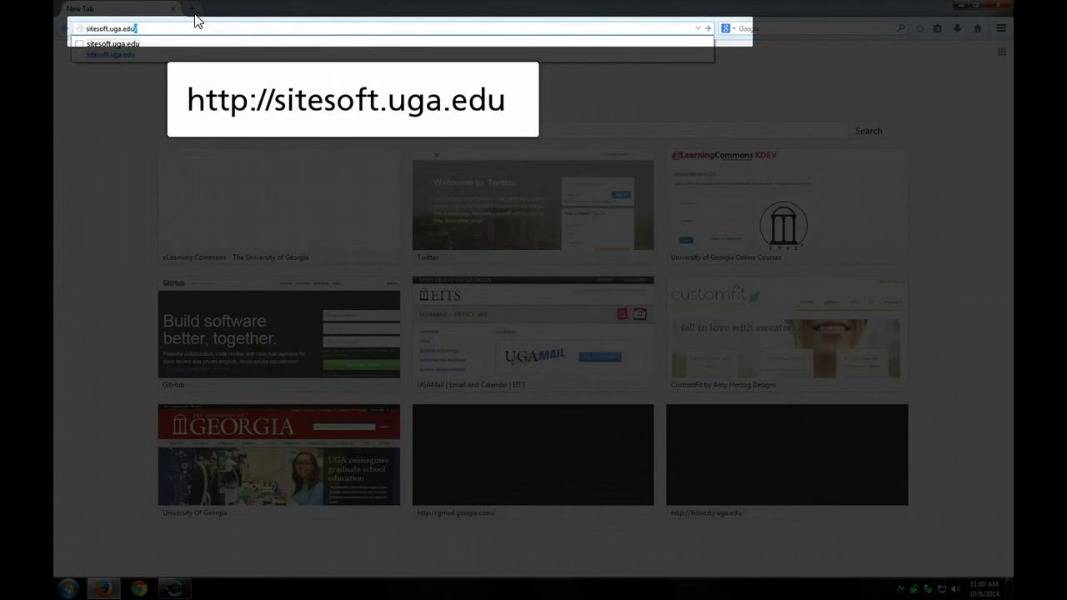
{"action": "key", "text": "Return"}
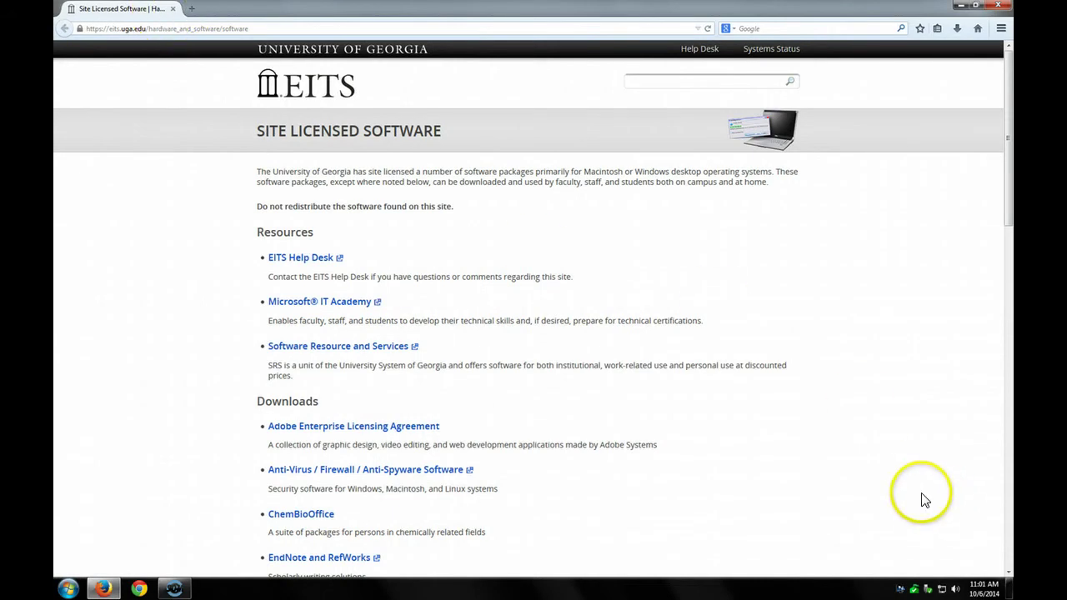
{"action": "scroll", "coordinate": [924, 498], "scroll_direction": "down", "scroll_amount": 3}
{"action": "scroll", "coordinate": [924, 499], "scroll_direction": "down", "scroll_amount": 6}
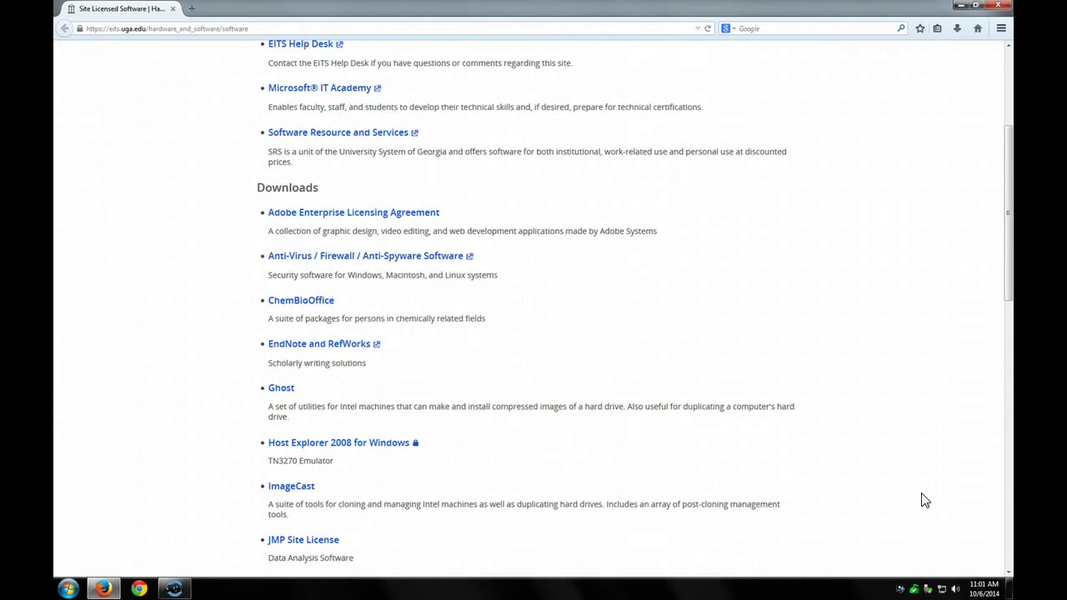
{"action": "scroll", "coordinate": [924, 498], "scroll_direction": "down", "scroll_amount": 3}
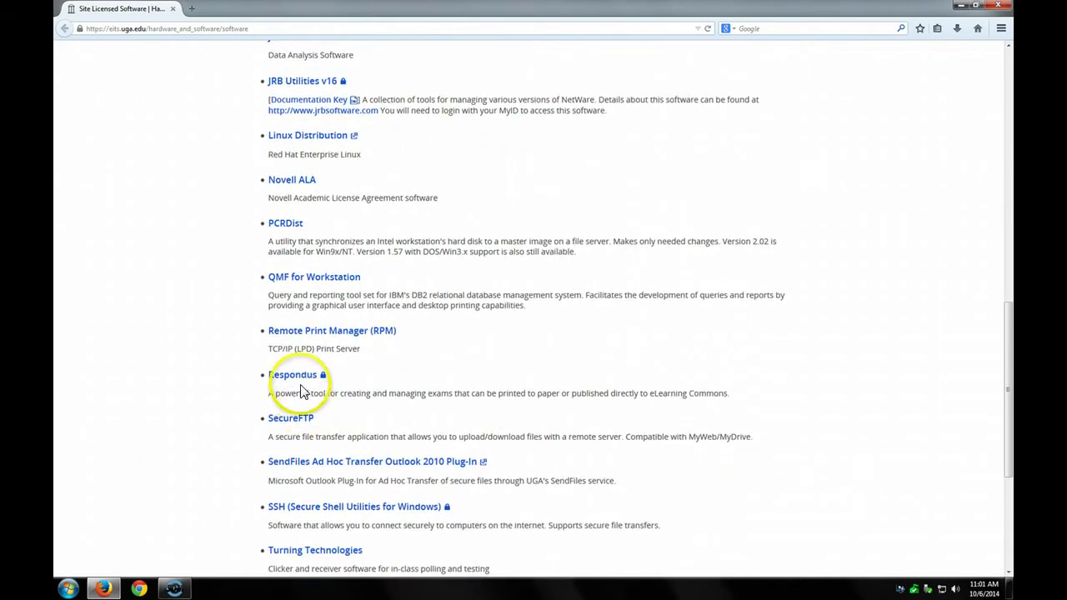
{"action": "left_click", "coordinate": [302, 379]}
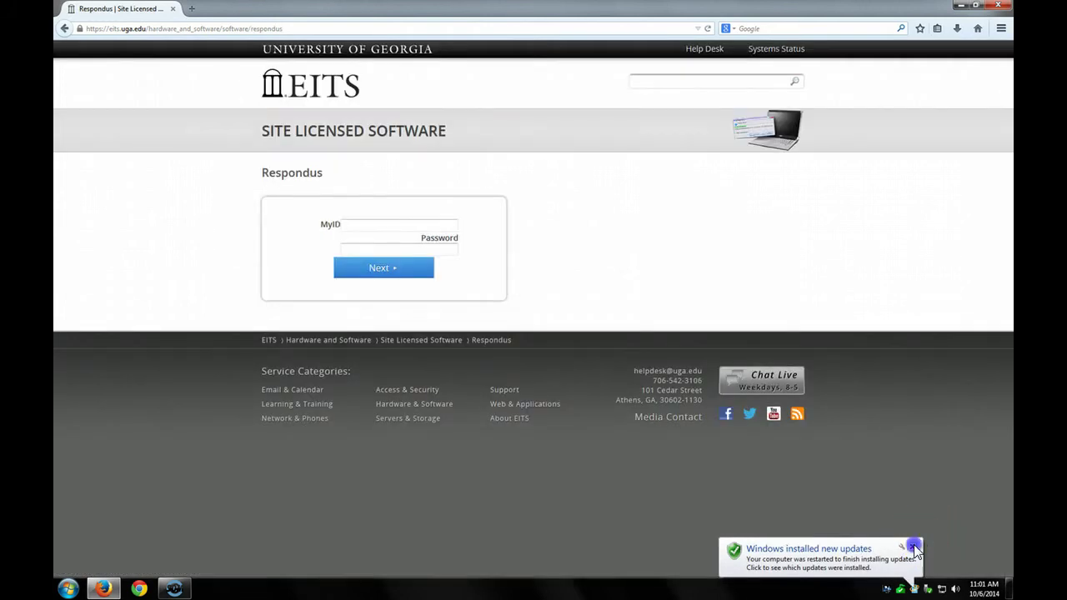
- Sign in to the EITS Respondus page with your MyID and password
{"action": "left_click", "coordinate": [912, 545]}
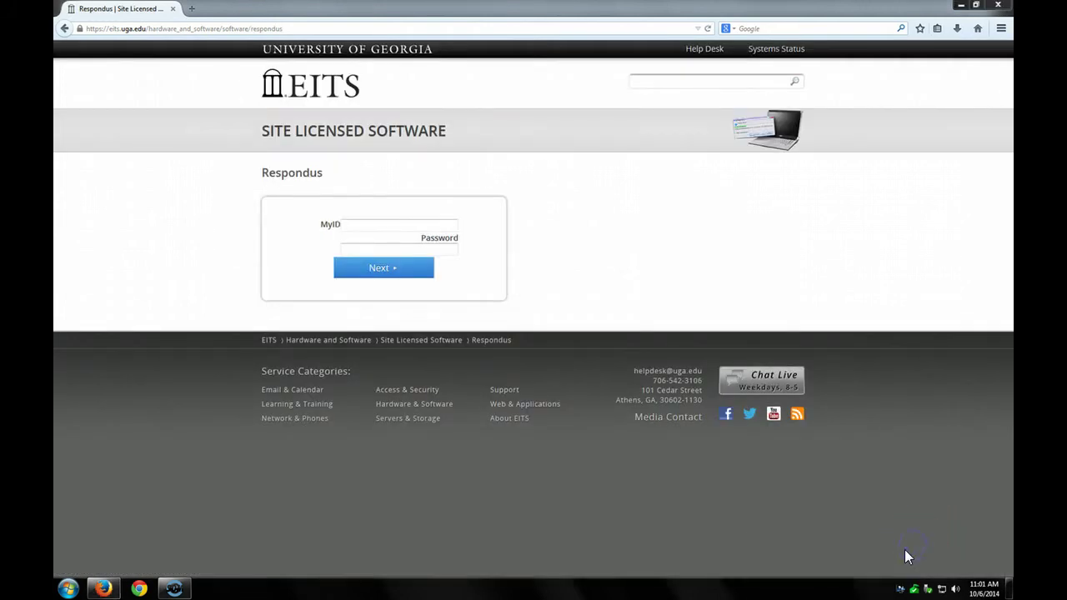
{"action": "left_click", "coordinate": [377, 223]}
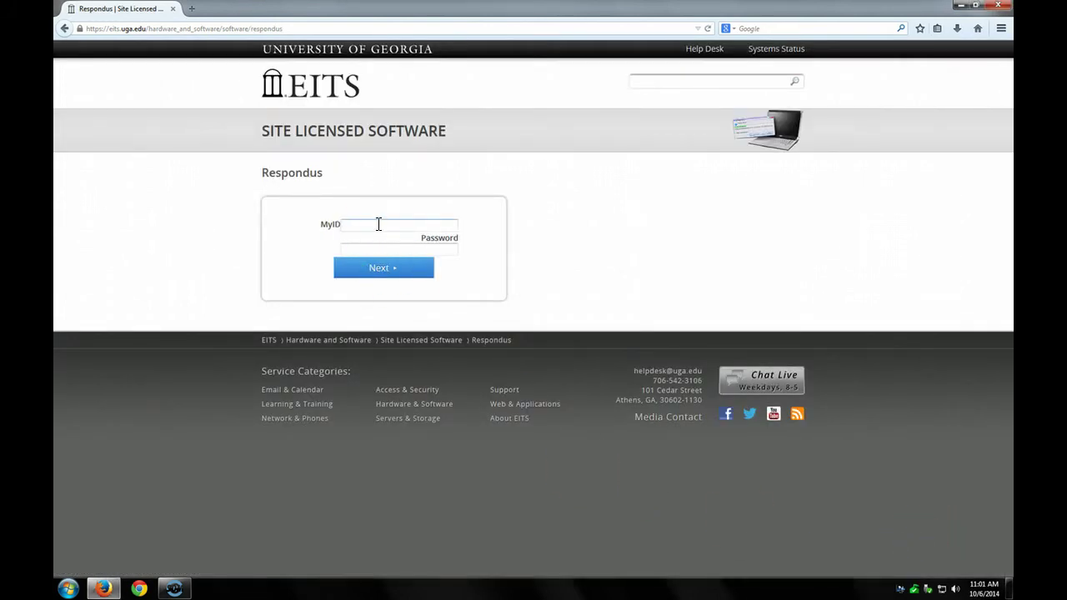
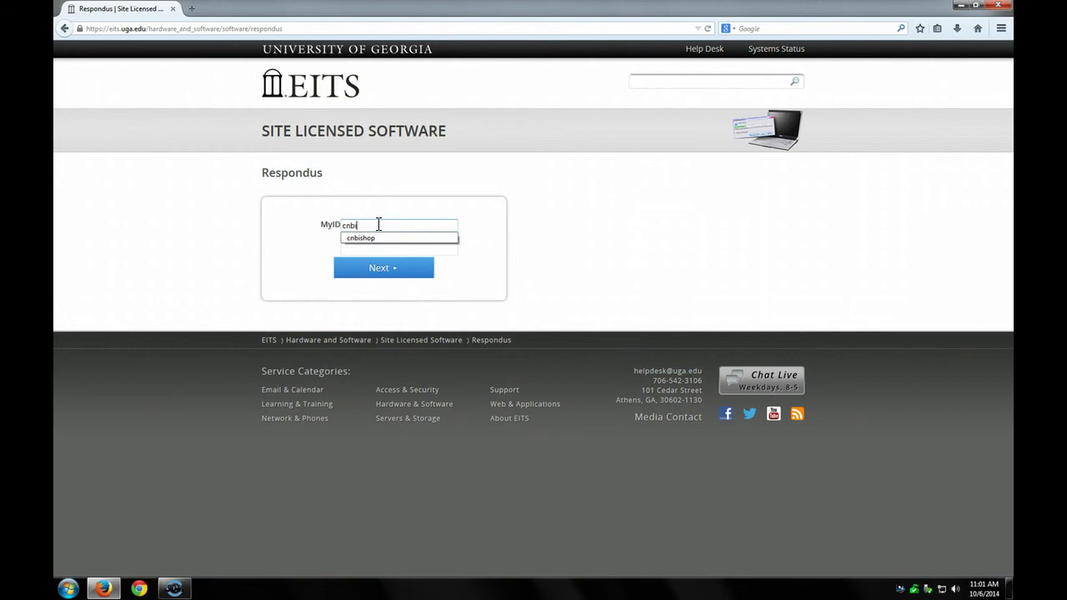
{"action": "key", "text": "Tab"}
{"action": "type", "text": "••"}
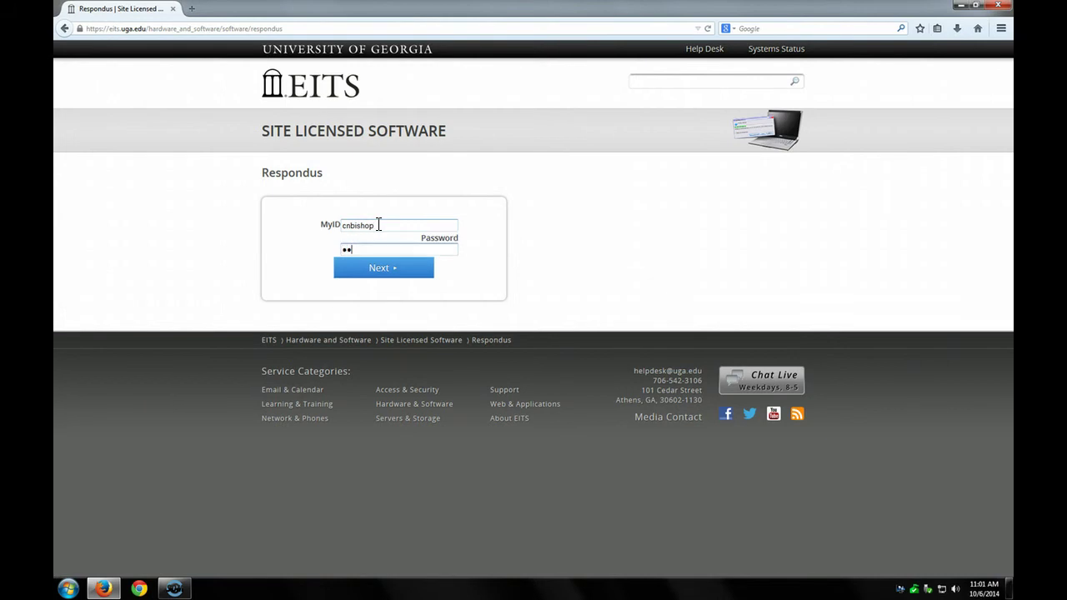
{"action": "type", "text": "••••••••"}
{"action": "left_click", "coordinate": [385, 271]}
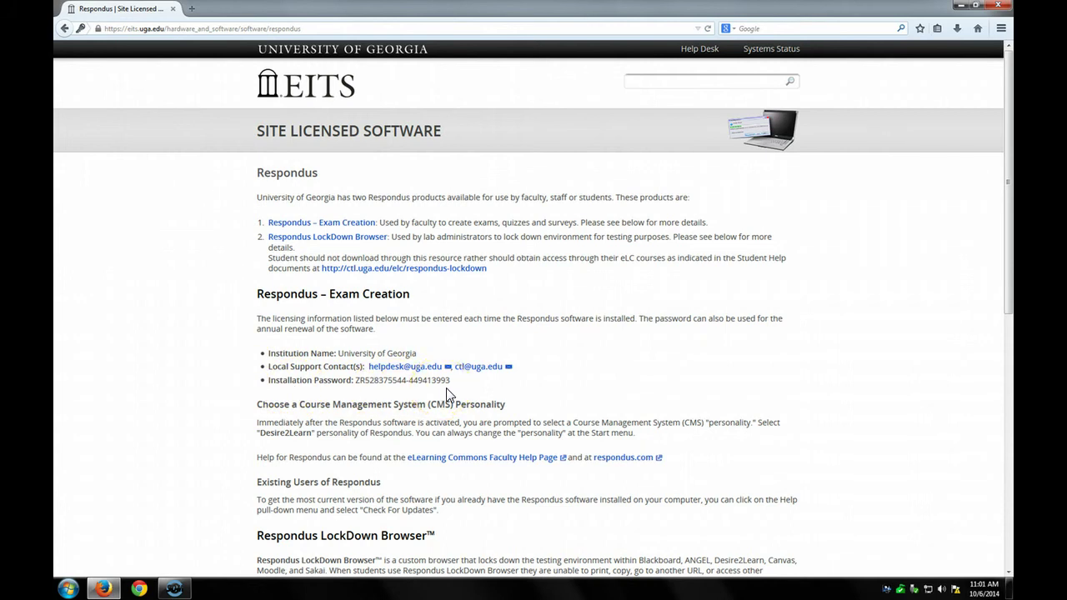
- Request the Respondus 4.0 (Windows) download and authenticate with your MyID user name and password
{"action": "scroll", "coordinate": [419, 383], "scroll_direction": "down", "scroll_amount": 5}
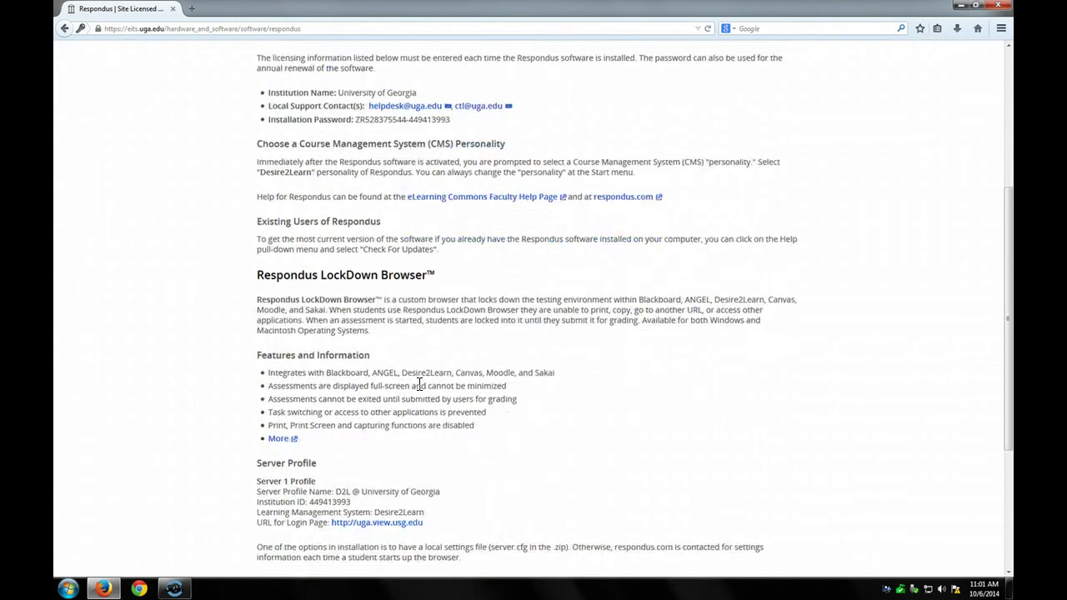
{"action": "scroll", "coordinate": [419, 384], "scroll_direction": "down", "scroll_amount": 4}
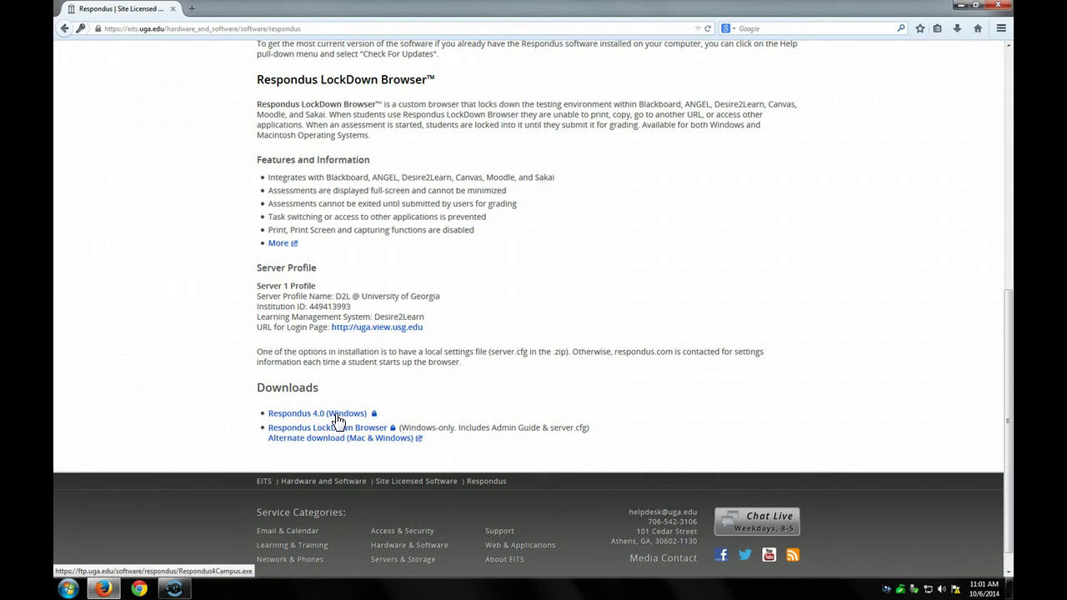
{"action": "left_click", "coordinate": [338, 419]}
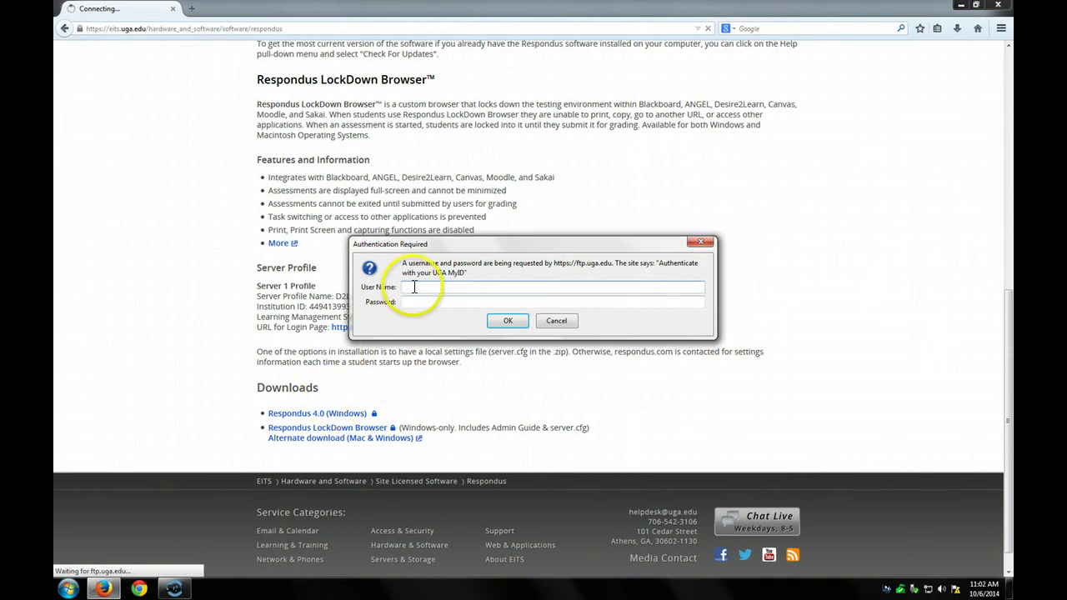
{"action": "key", "text": "Tab"}
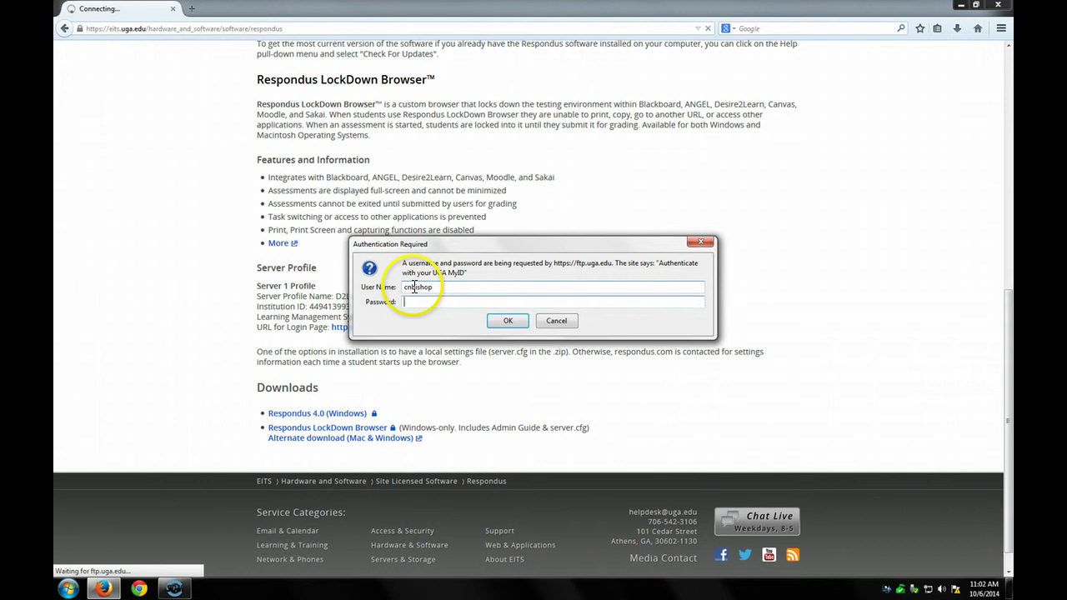
{"action": "type", "text": "**********"}
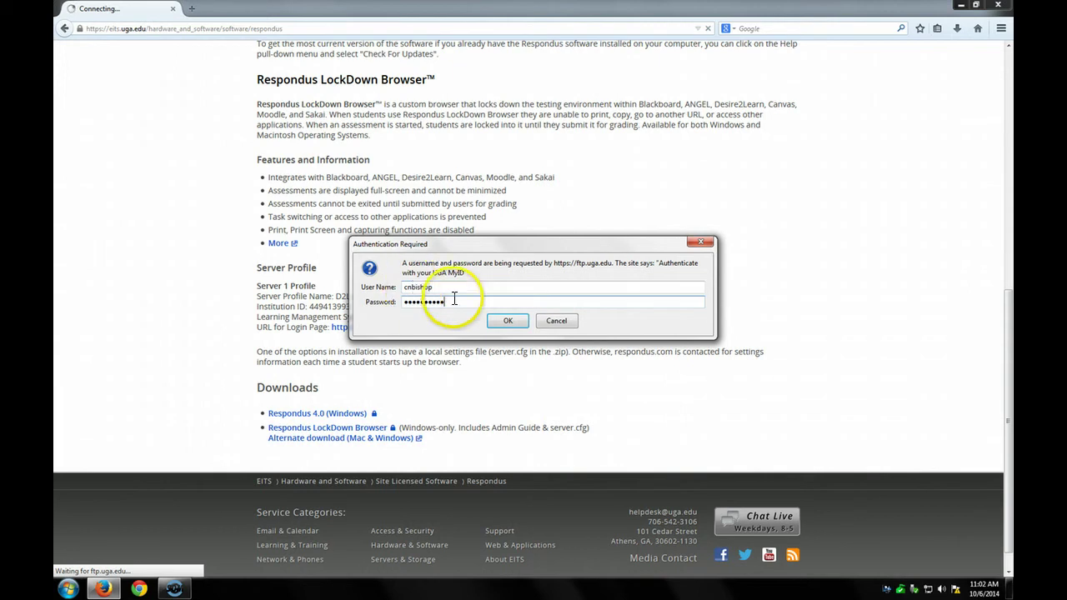
{"action": "left_click", "coordinate": [502, 321]}
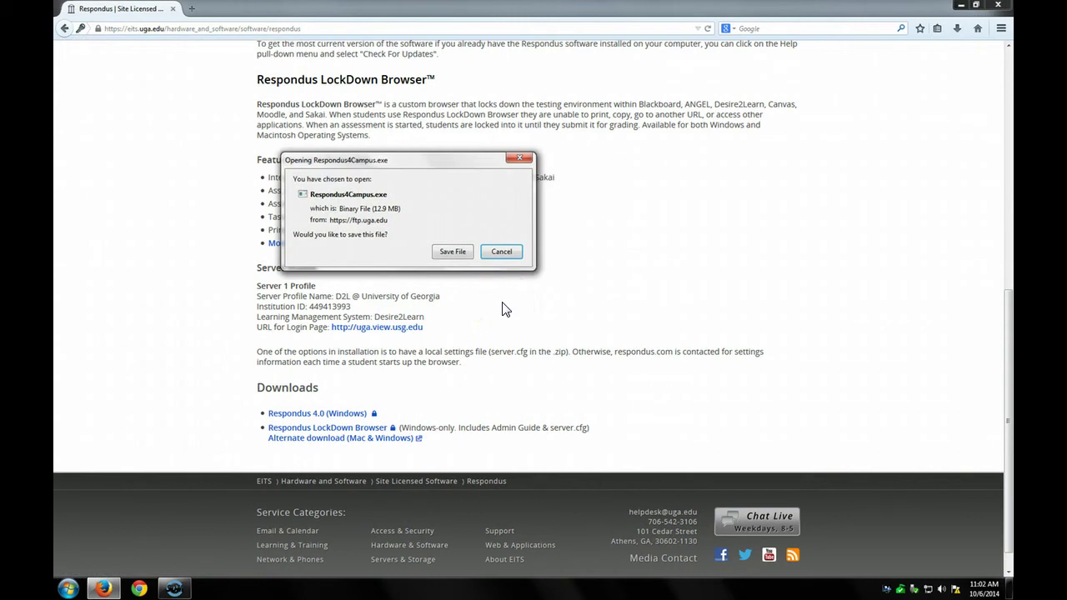
- Save Respondus4Campus.exe and run the downloaded Respondus4Campus(1).exe installer
{"action": "left_click", "coordinate": [453, 258]}
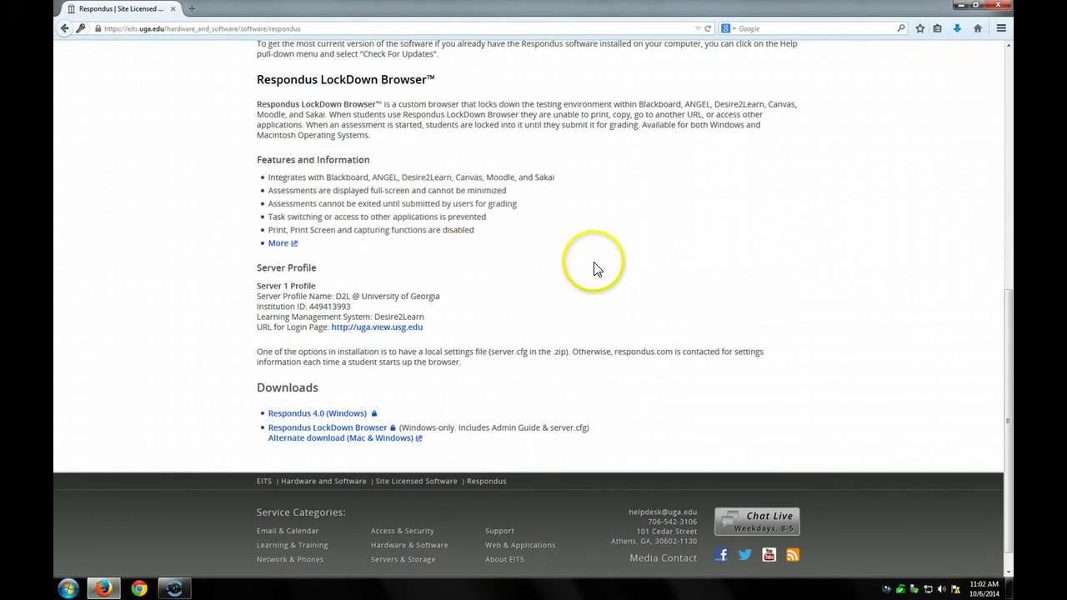
{"action": "left_click", "coordinate": [957, 32]}
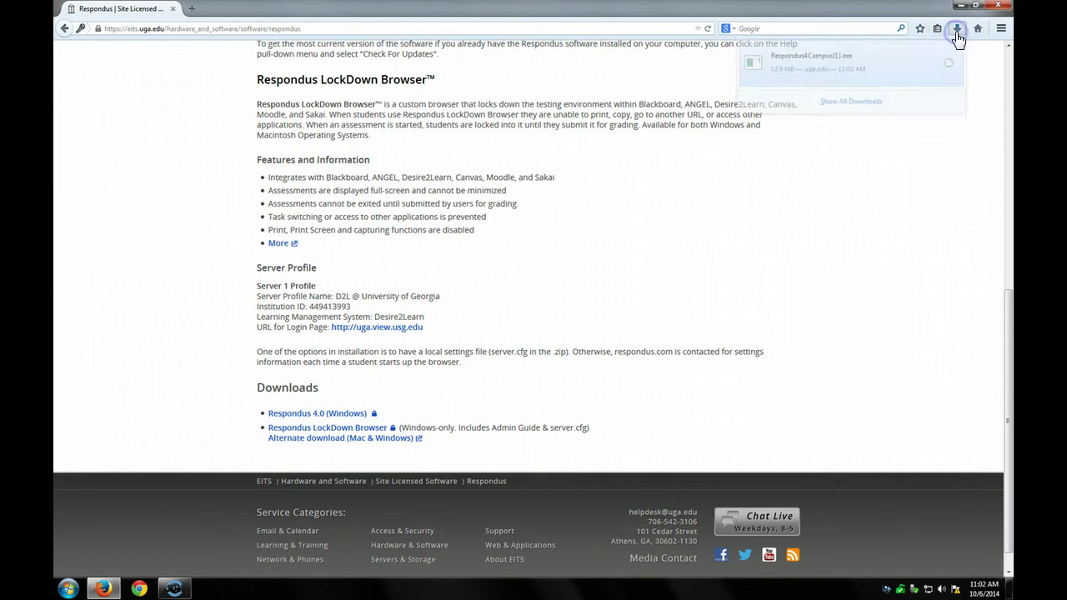
{"action": "left_click", "coordinate": [818, 68]}
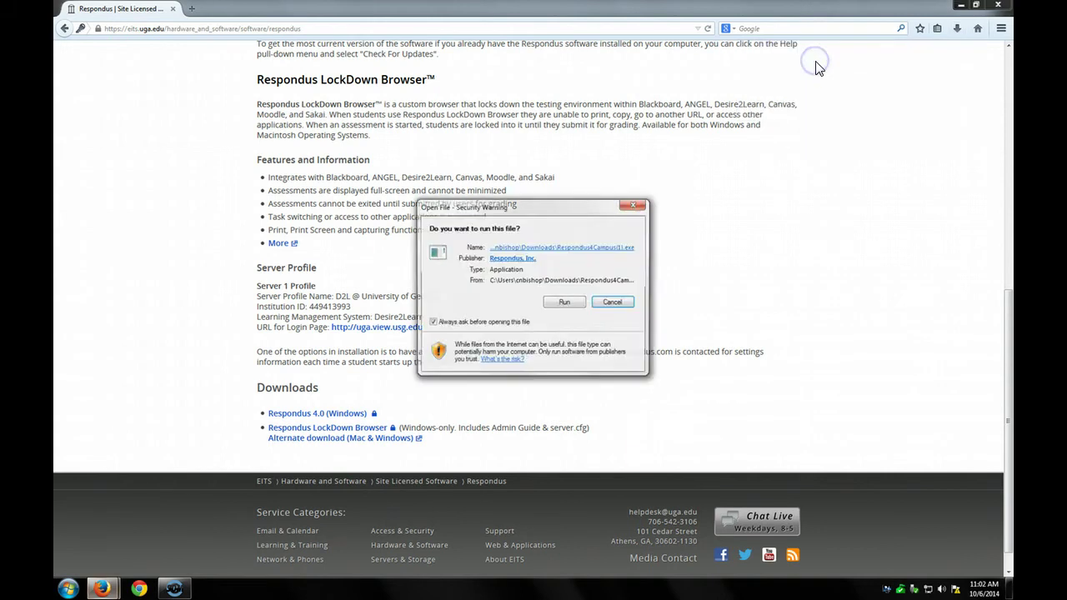
{"action": "left_click", "coordinate": [565, 302]}
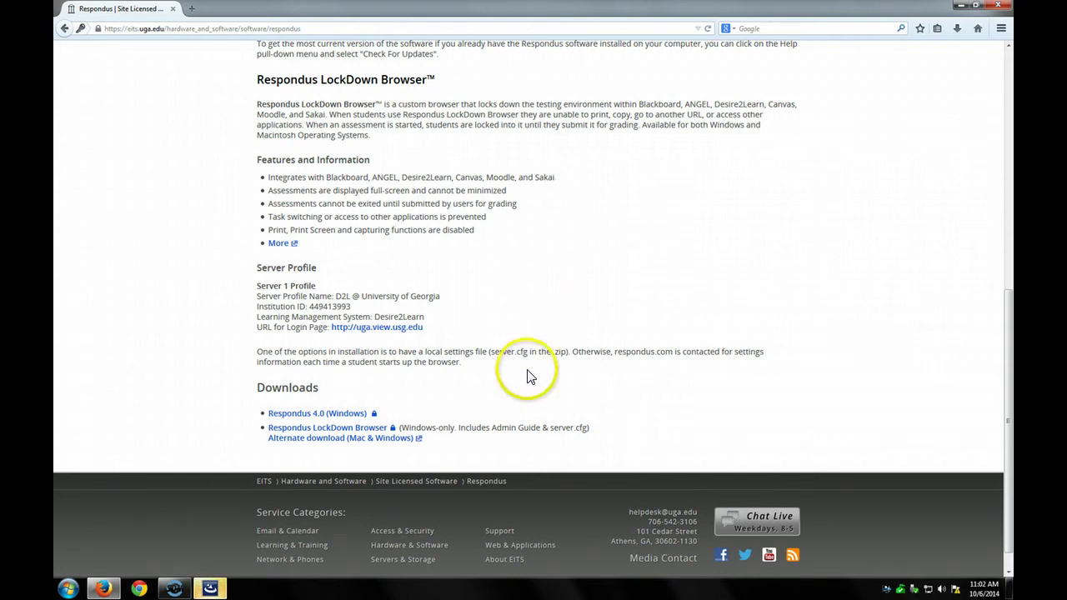
{"action": "left_click", "coordinate": [196, 590]}
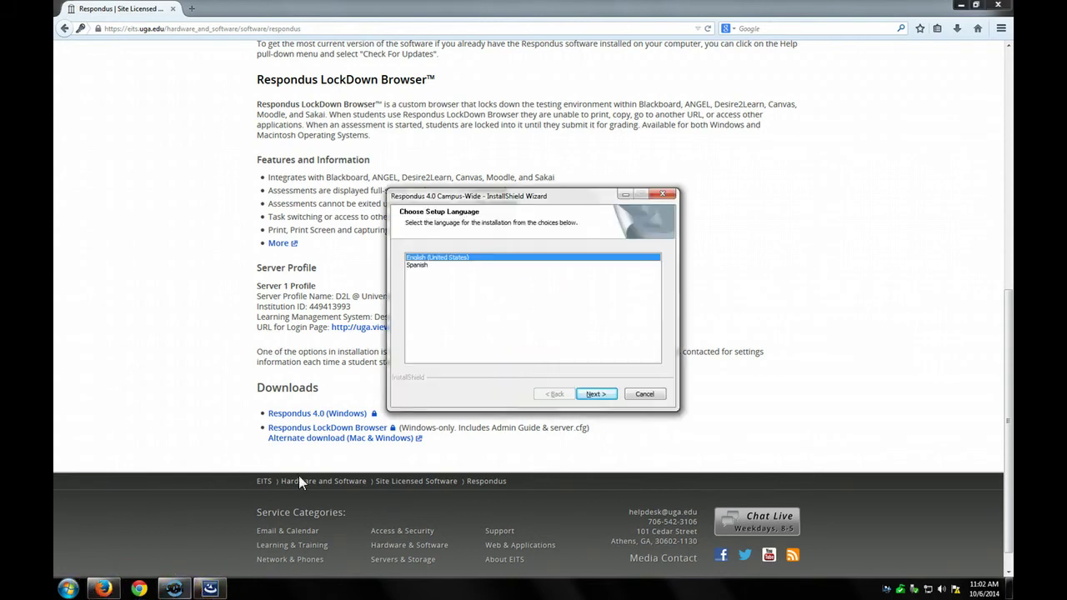
- Keep English, accept the license terms, and keep the default install and Respondus Projects folders
{"action": "left_click", "coordinate": [603, 396]}
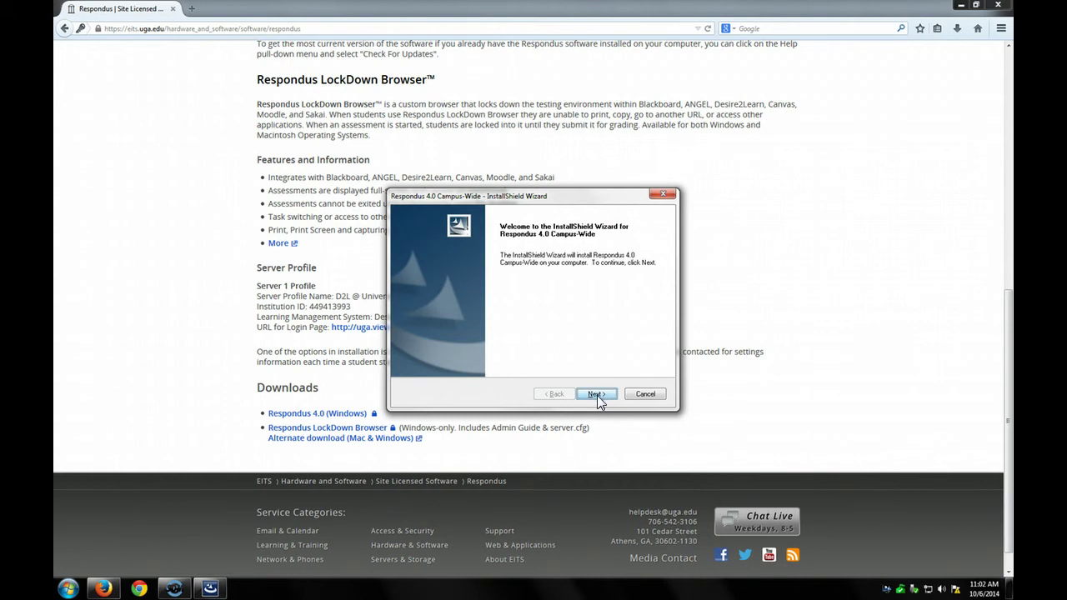
{"action": "left_click", "coordinate": [597, 395]}
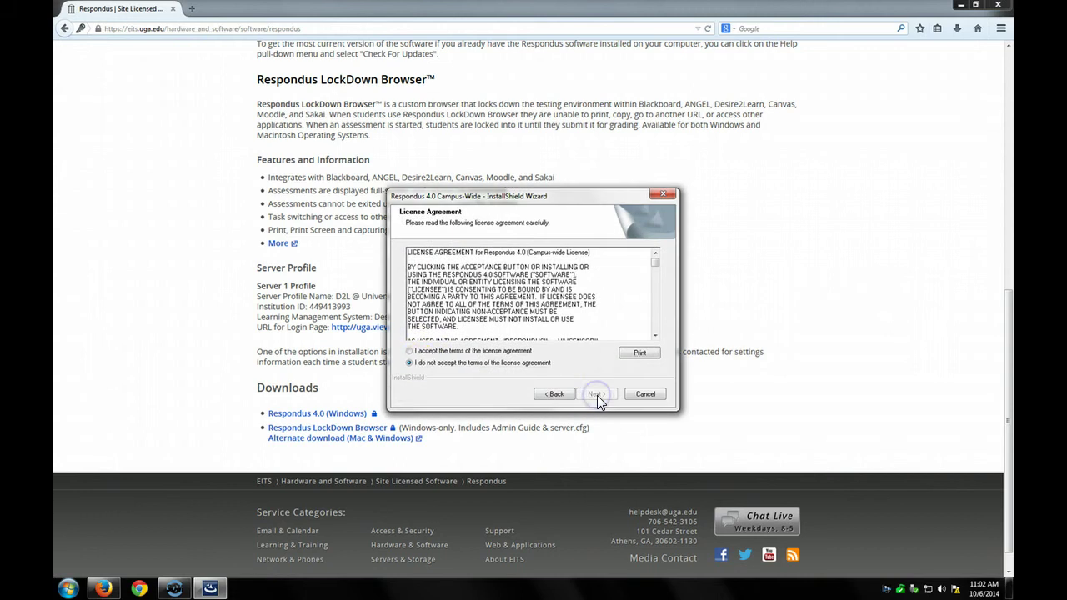
{"action": "left_click", "coordinate": [409, 351]}
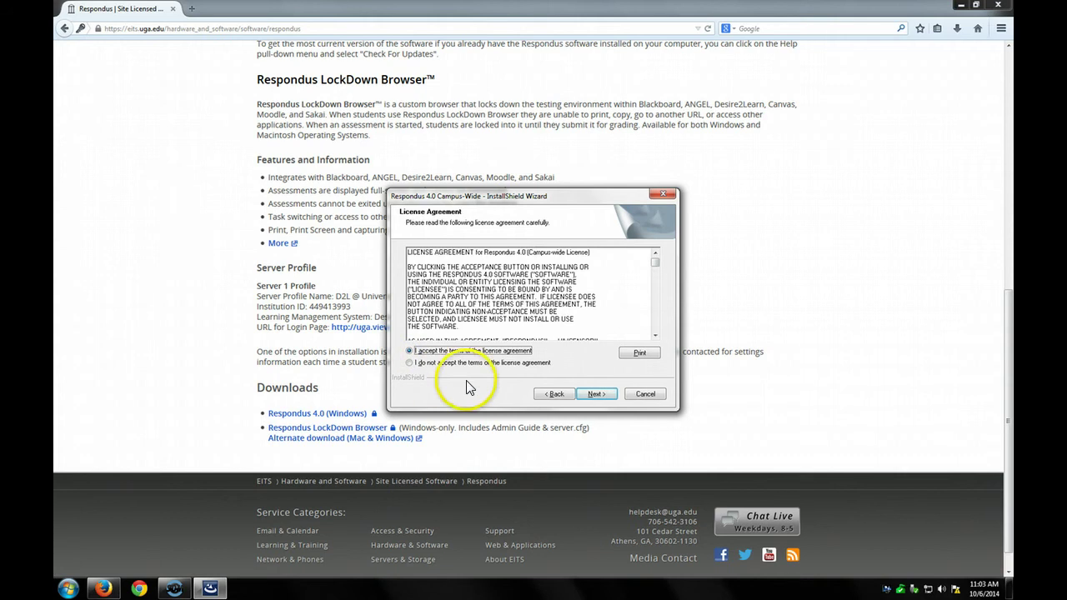
{"action": "left_click", "coordinate": [596, 395]}
{"action": "left_click", "coordinate": [595, 394]}
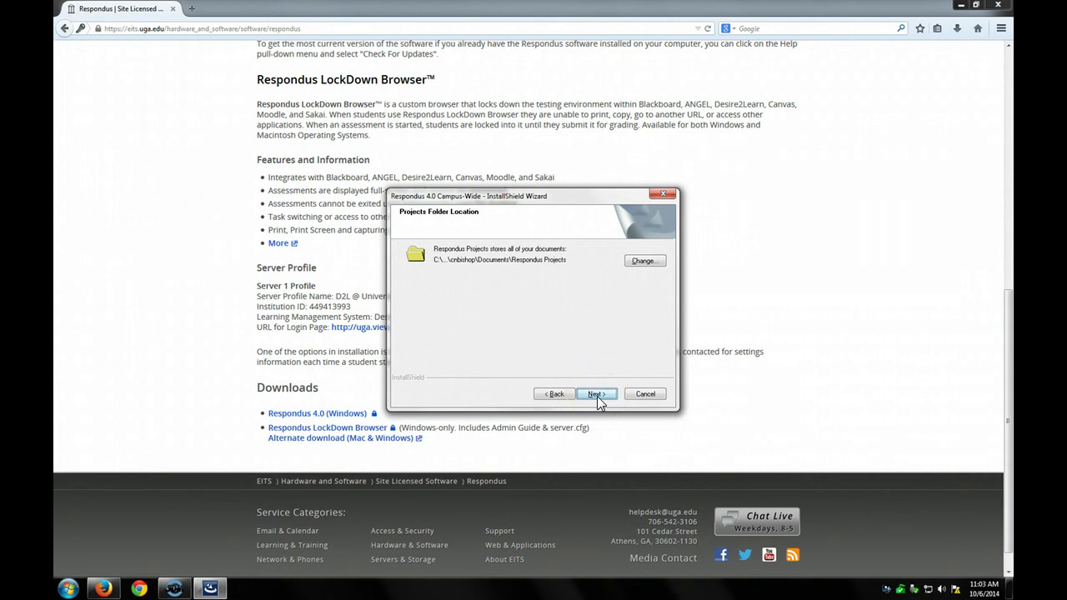
{"action": "left_click", "coordinate": [597, 395]}
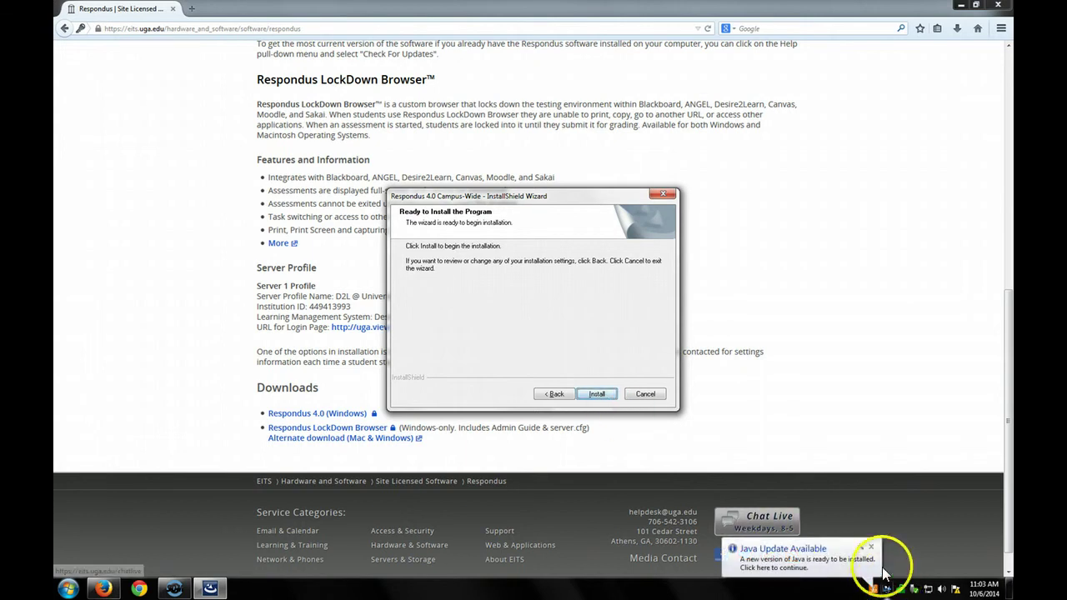
{"action": "left_click", "coordinate": [872, 550]}
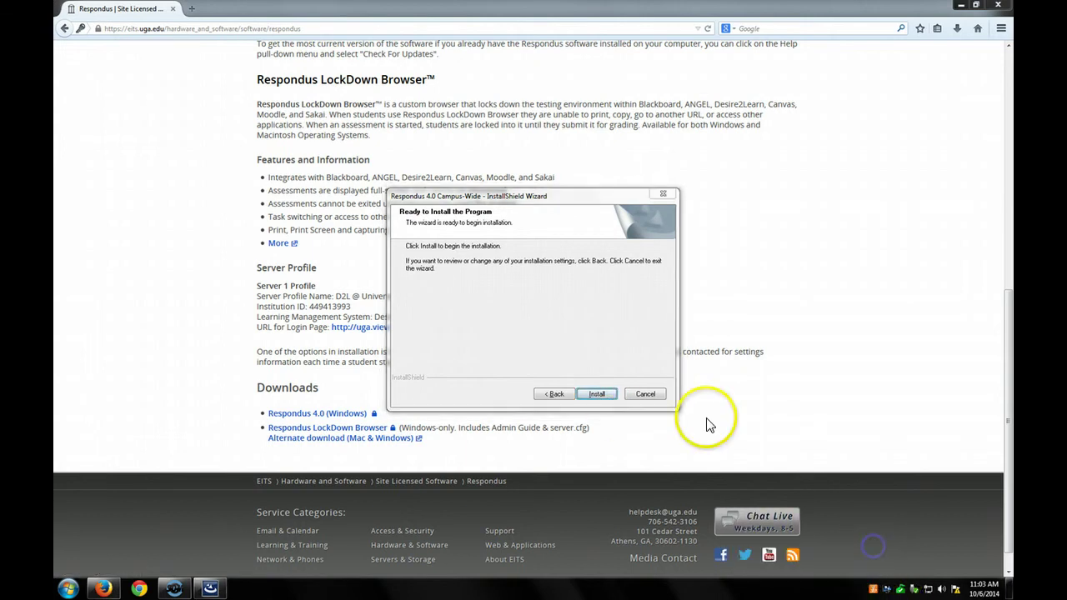
- Install Respondus 4.0 Campus-Wide without the Equation Editor and finish the wizard
{"action": "left_click", "coordinate": [596, 394]}
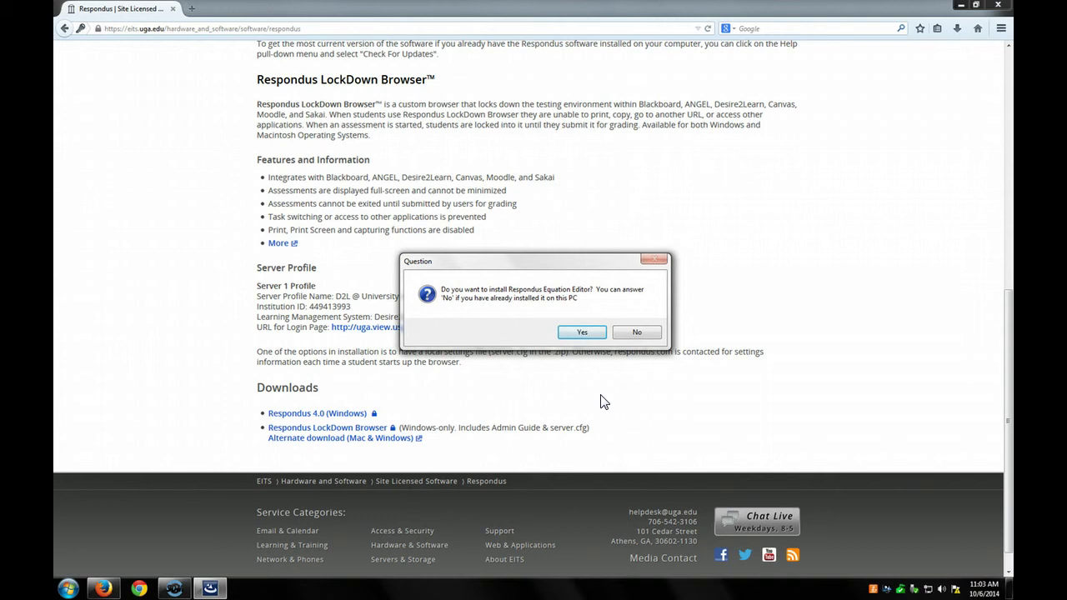
{"action": "left_click", "coordinate": [650, 334]}
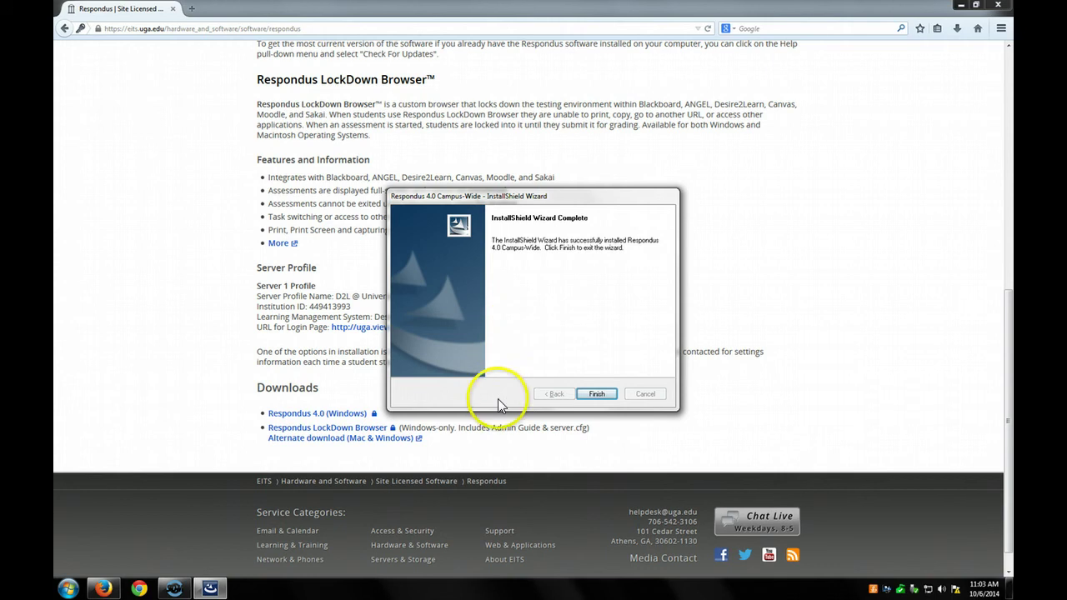
{"action": "left_click", "coordinate": [597, 393]}
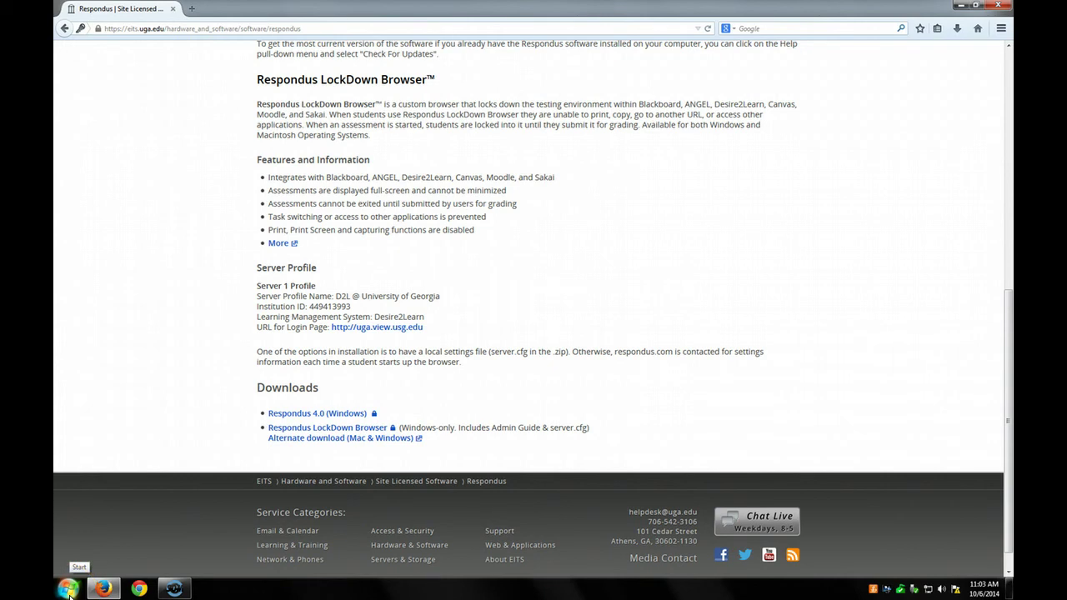
- Search 'respondus' from the Start menu and launch Respondus 4.0 Campus-Wide
{"action": "left_click", "coordinate": [69, 590]}
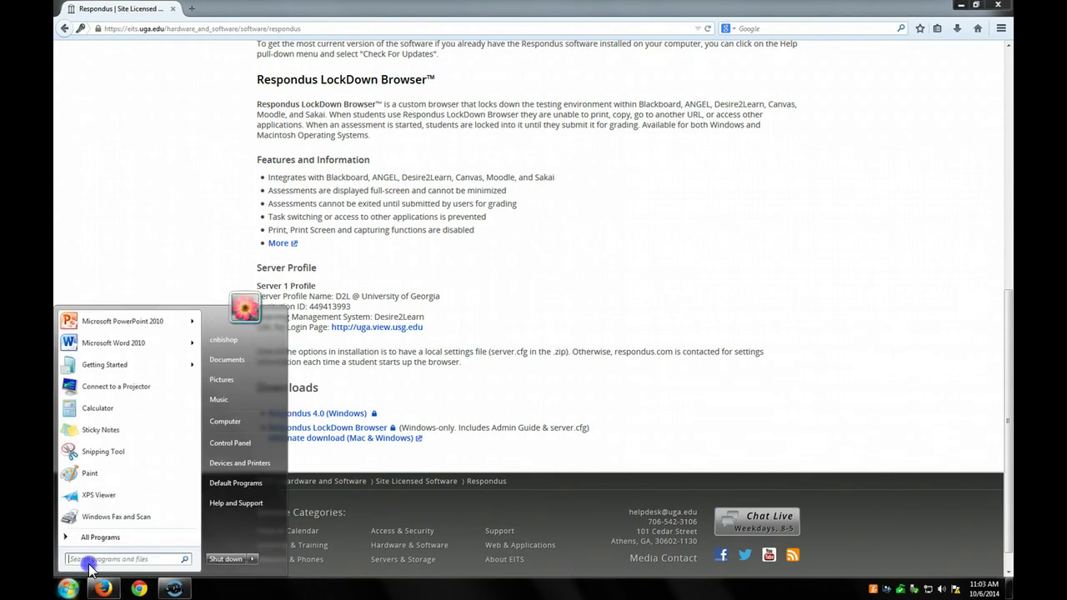
{"action": "type", "text": "res"}
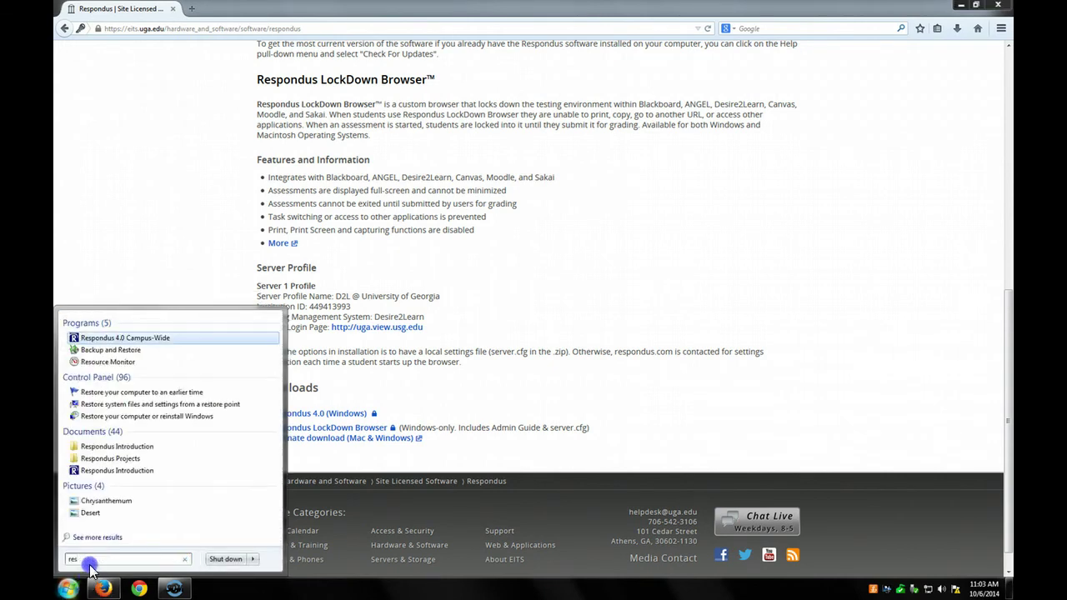
{"action": "type", "text": "po"}
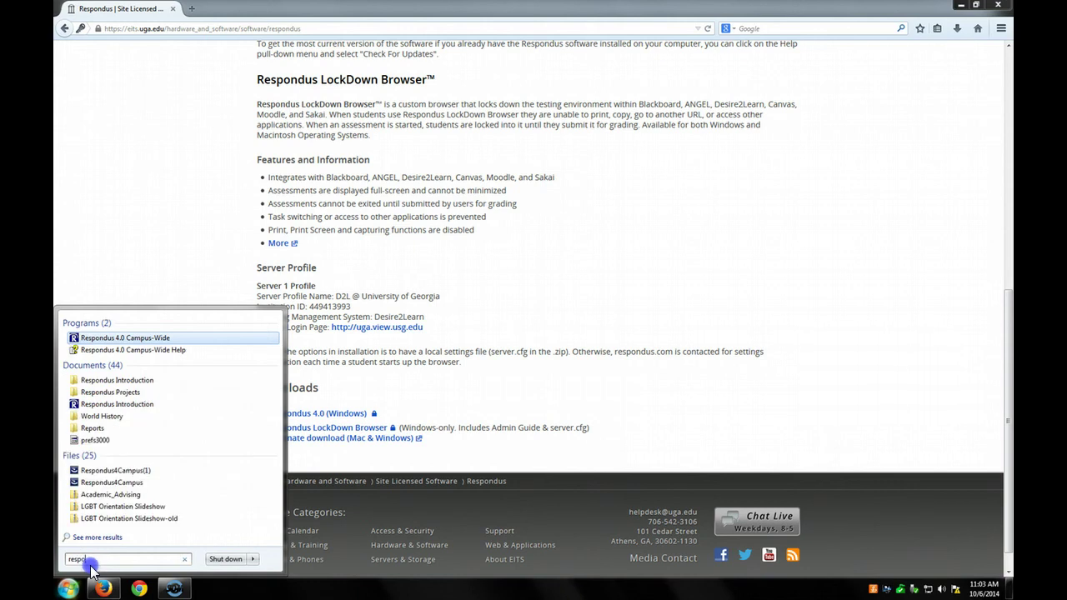
{"action": "type", "text": "ndus"}
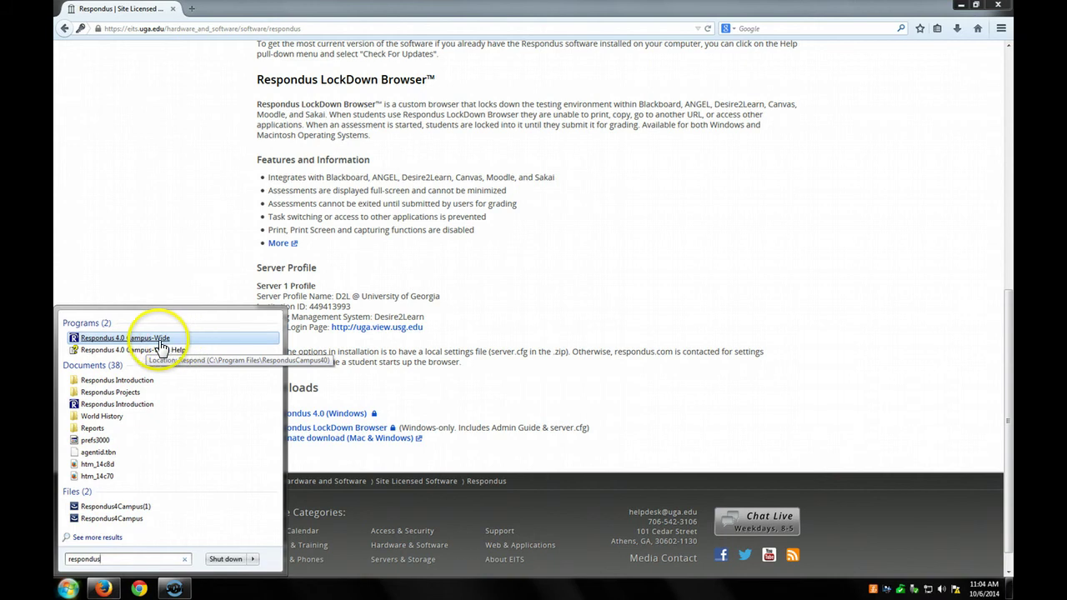
{"action": "left_click", "coordinate": [73, 338]}
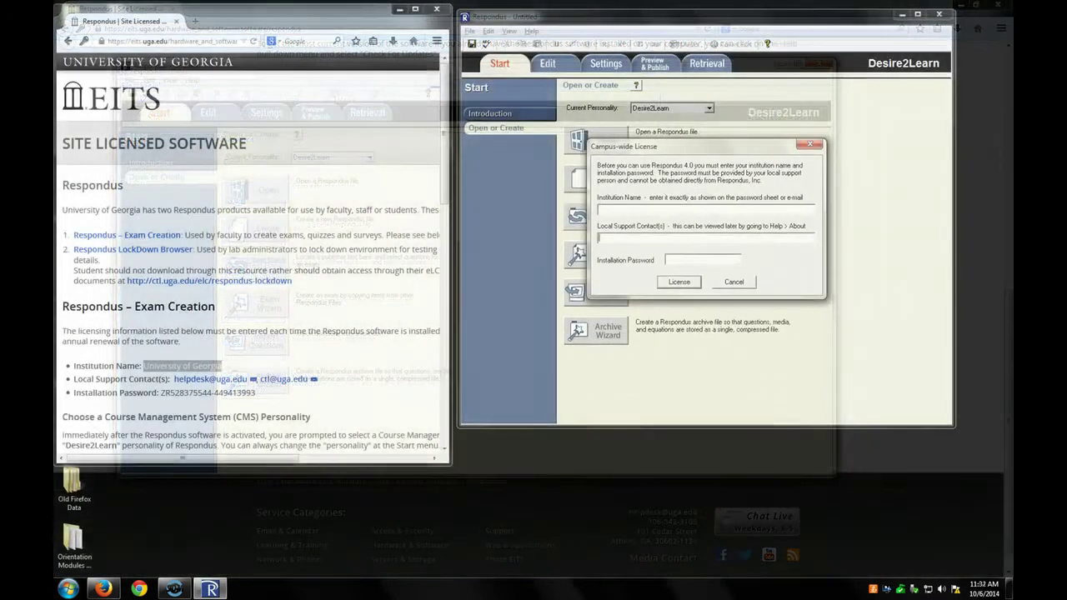
- Paste the institution name and local support contacts from the EITS page into the license form
{"action": "left_click_drag", "start_coordinate": [223, 365], "coordinate": [158, 365]}
{"action": "key", "text": "ctrl+c"}
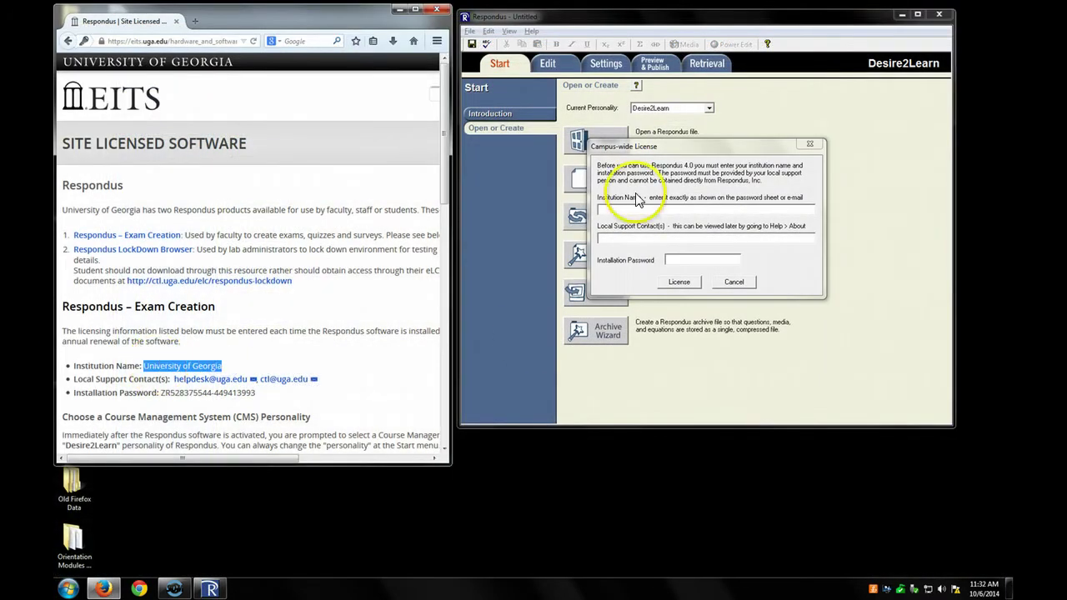
{"action": "left_click", "coordinate": [630, 204]}
{"action": "key", "text": "ctrl+v"}
{"action": "left_click_drag", "start_coordinate": [319, 380], "coordinate": [174, 379]}
{"action": "key", "text": "ctrl+c"}
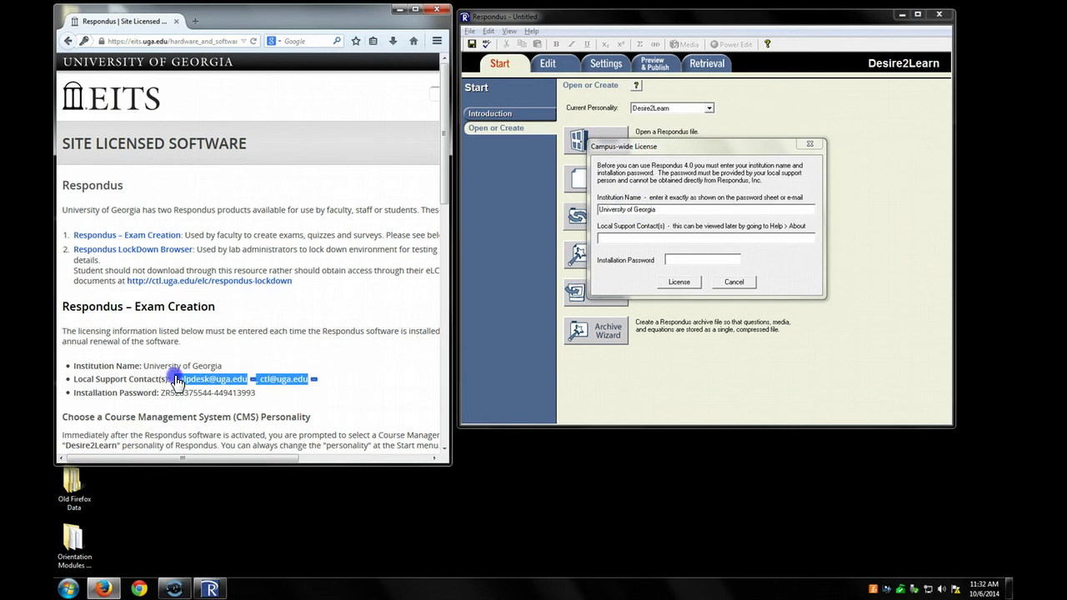
{"action": "left_click", "coordinate": [637, 240]}
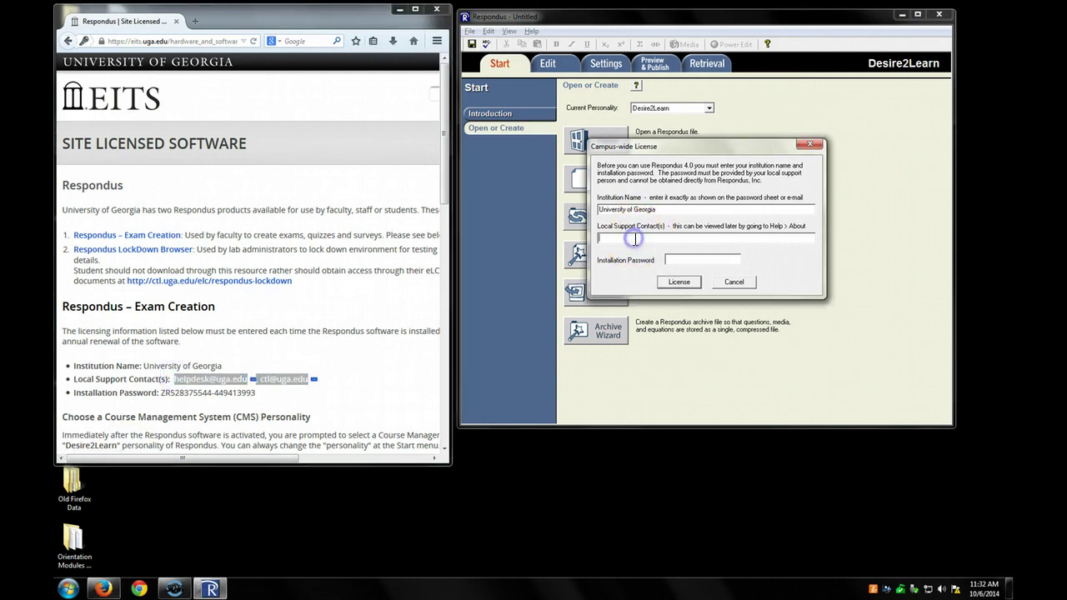
{"action": "key", "text": "ctrl+v"}
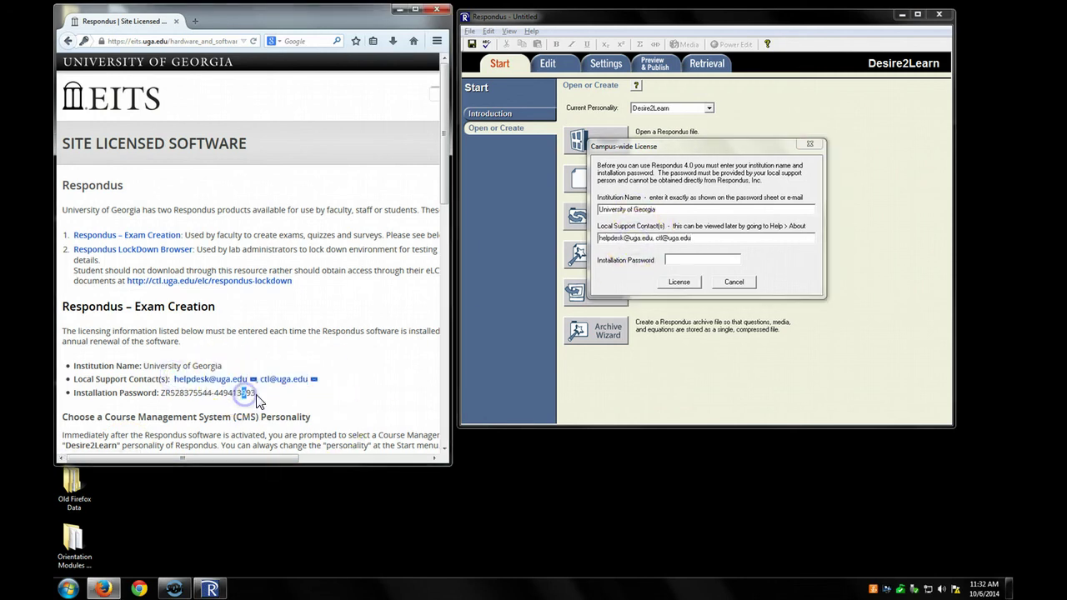
- Copy the installation password from the EITS page into the form and submit the license
{"action": "left_click_drag", "start_coordinate": [256, 392], "coordinate": [158, 392]}
{"action": "key", "text": "ctrl+c"}
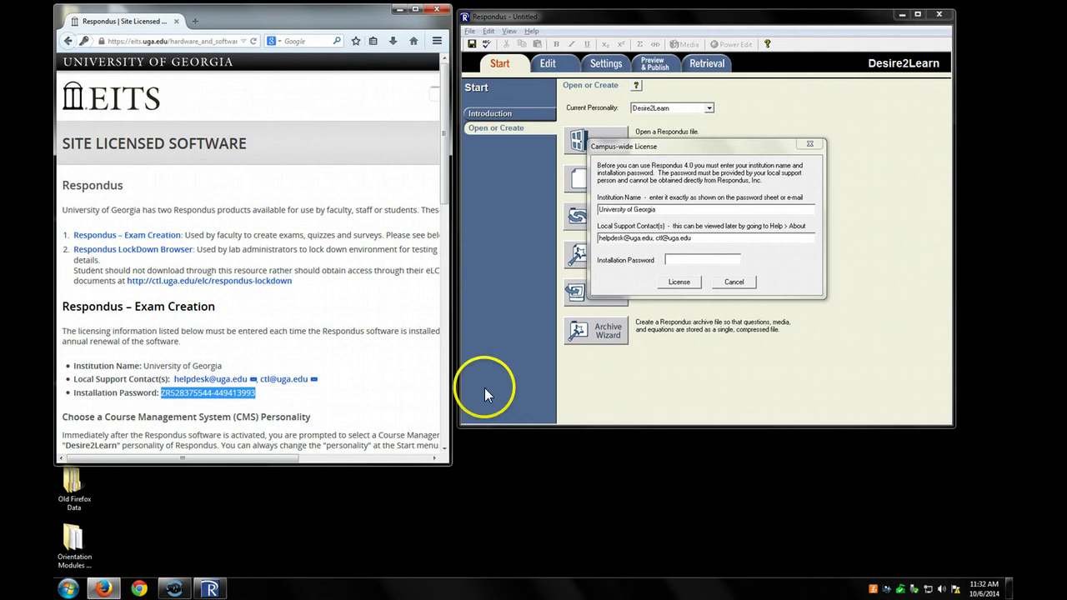
{"action": "left_click", "coordinate": [700, 259]}
{"action": "key", "text": "ctrl+v"}
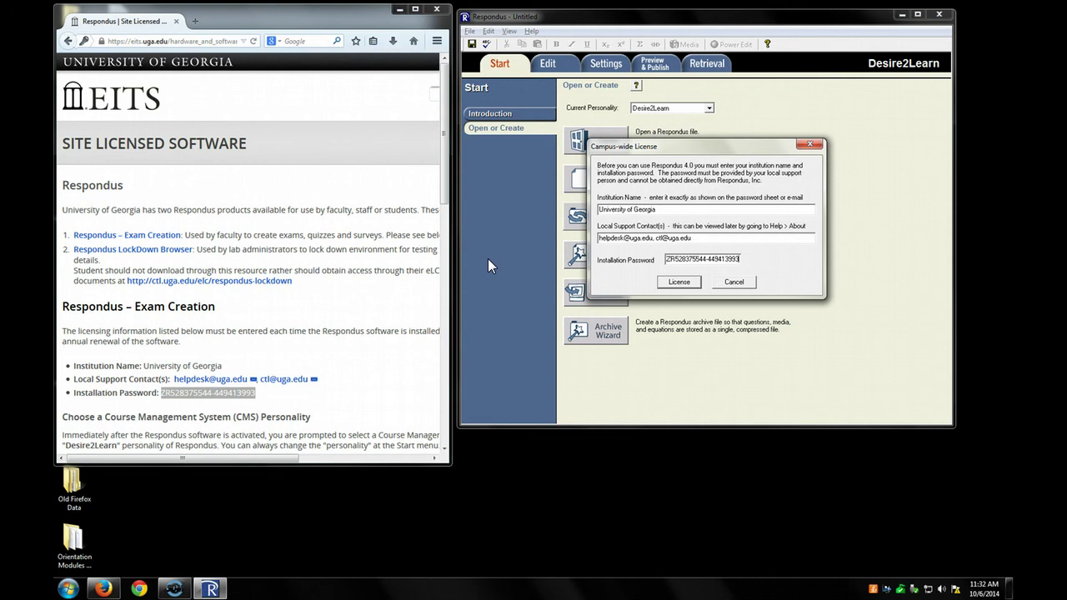
{"action": "left_click", "coordinate": [680, 283]}
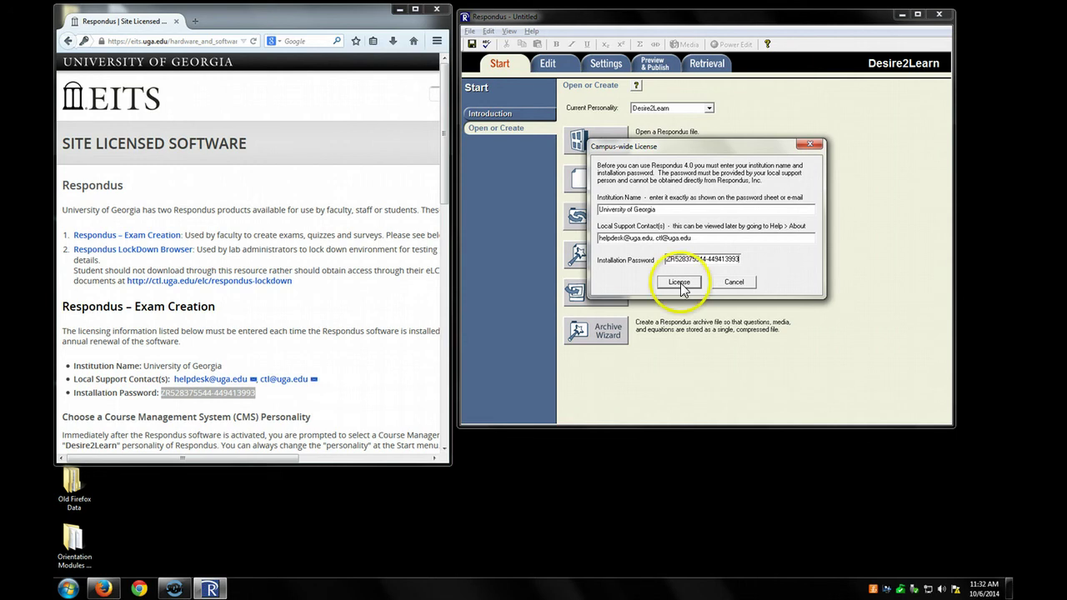
{"action": "left_click", "coordinate": [680, 284]}
{"action": "left_click", "coordinate": [803, 208]}
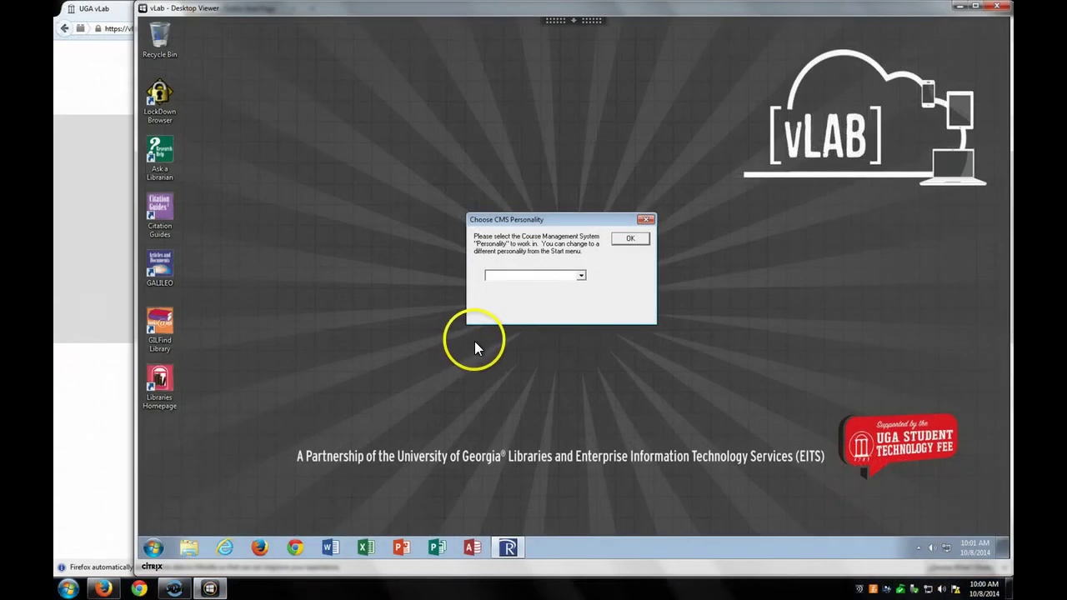
- Choose Desire2Learn from the CMS personality dropdown
{"action": "left_click", "coordinate": [581, 276]}
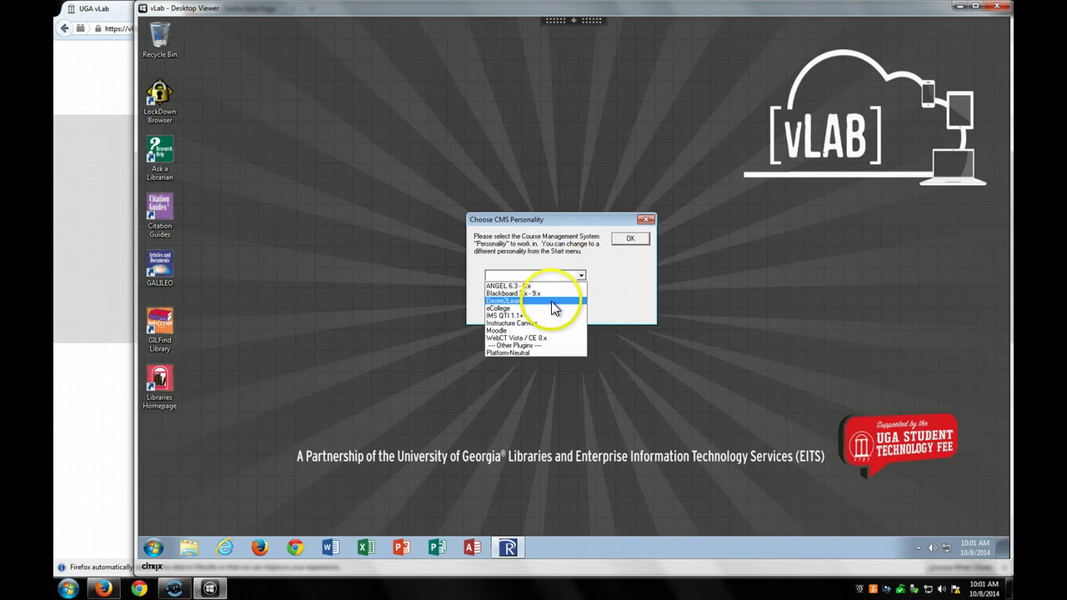
{"action": "left_click", "coordinate": [551, 301]}
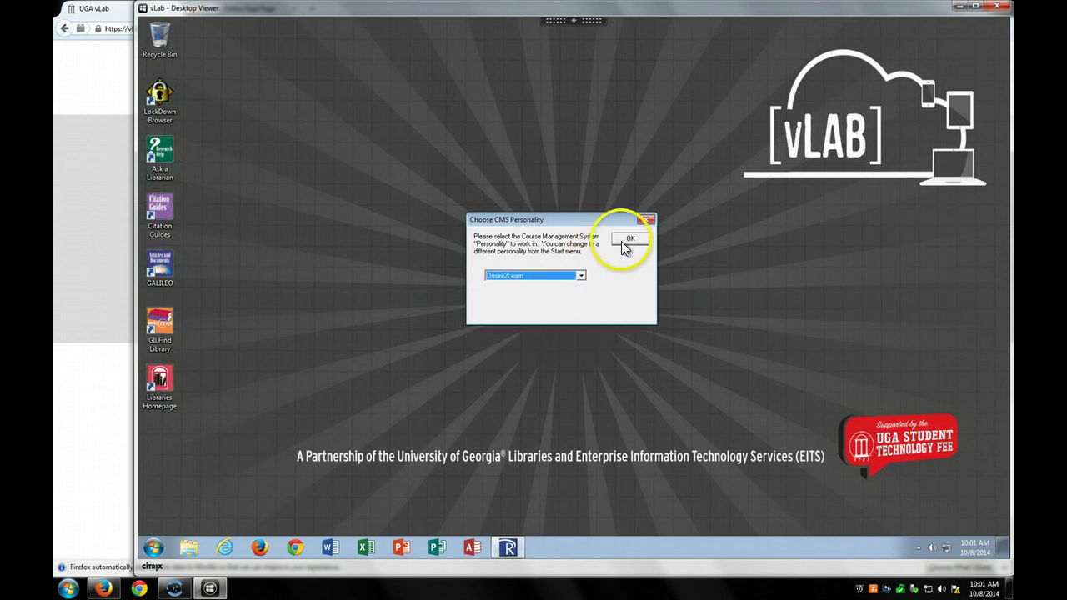